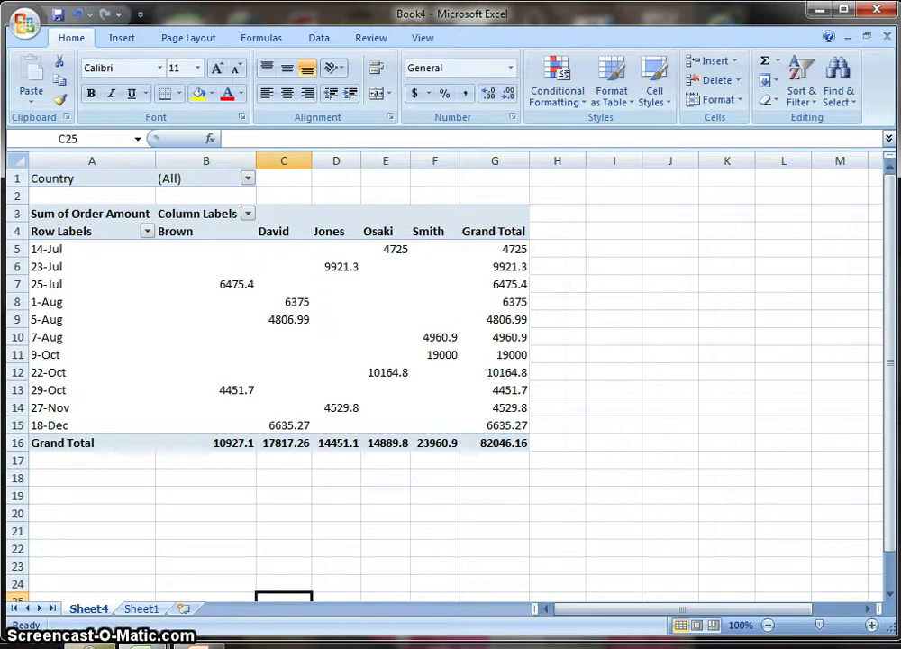
Step: Set the PivotTable's Country filter to USA
{"action": "left_click", "coordinate": [249, 179]}
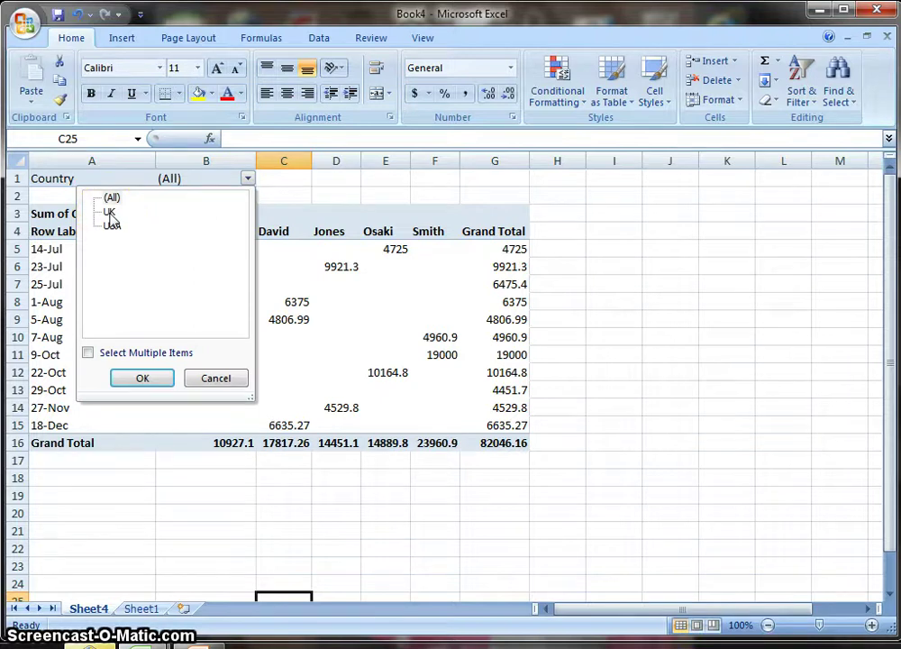
{"action": "left_click", "coordinate": [109, 213]}
{"action": "left_click", "coordinate": [111, 225]}
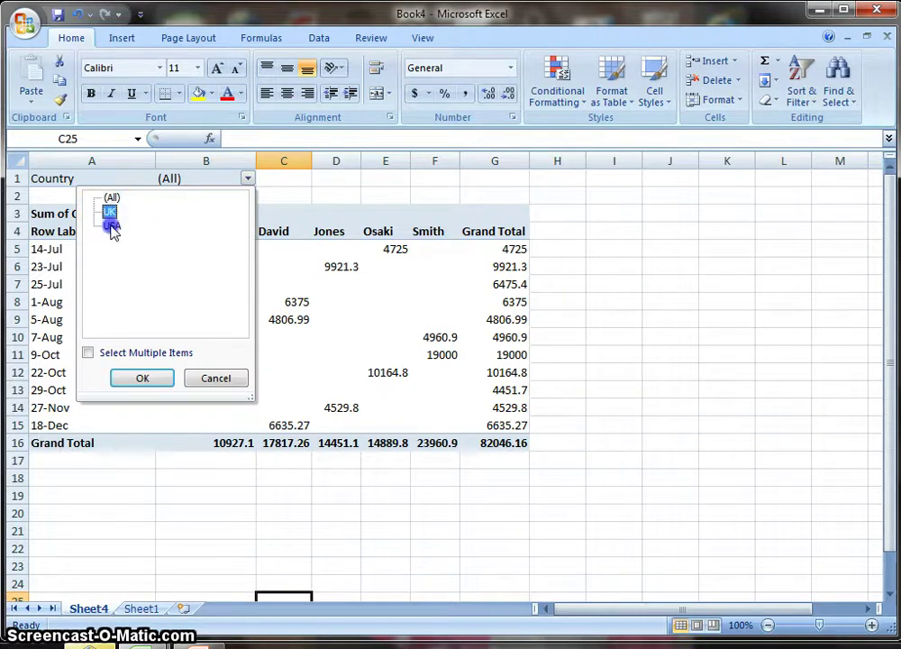
{"action": "left_click", "coordinate": [162, 377]}
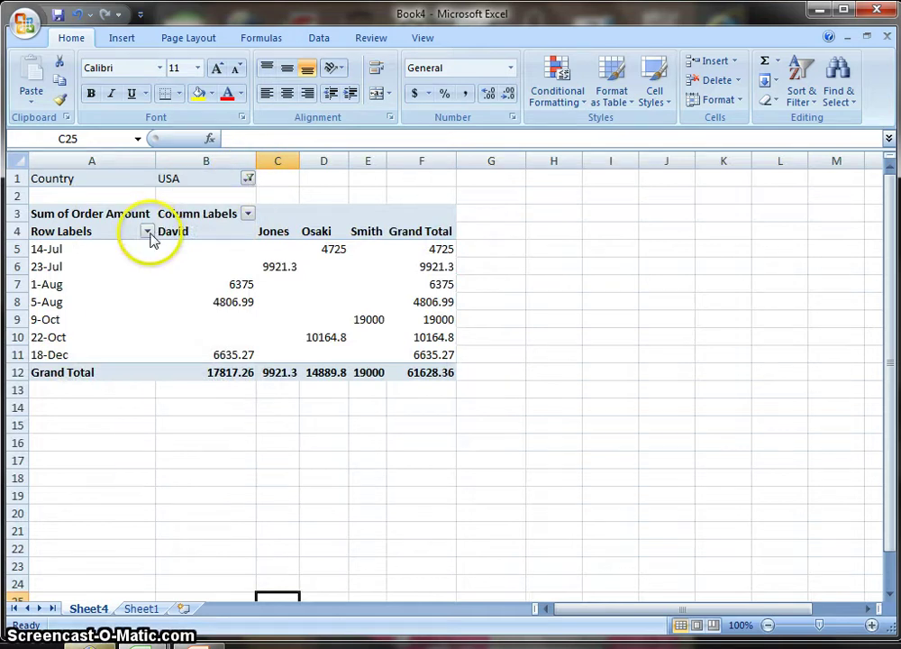
Step: Group the order dates by Quarters and Months
{"action": "left_click", "coordinate": [62, 252]}
{"action": "right_click", "coordinate": [62, 254]}
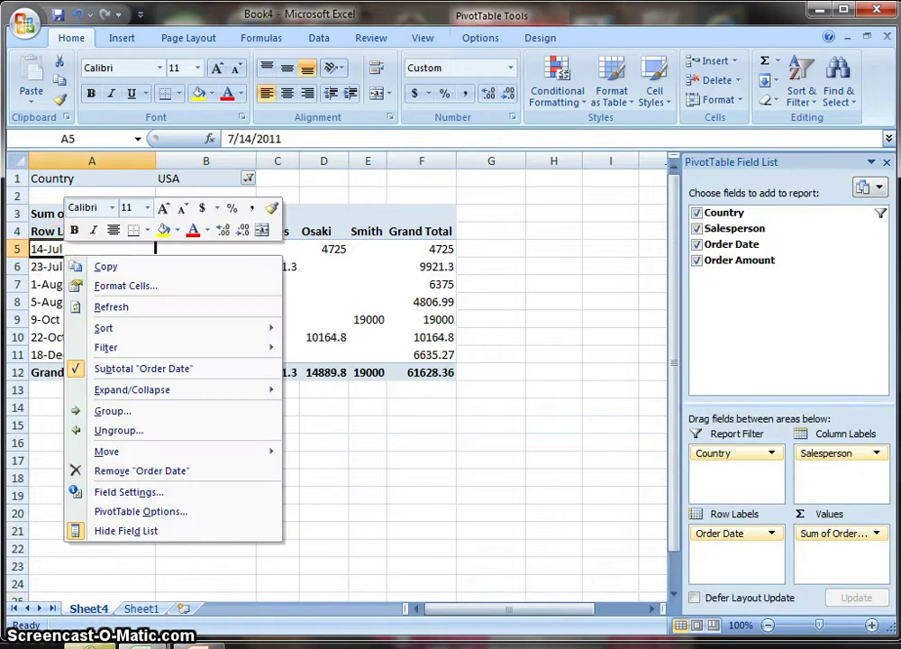
{"action": "left_click", "coordinate": [117, 411]}
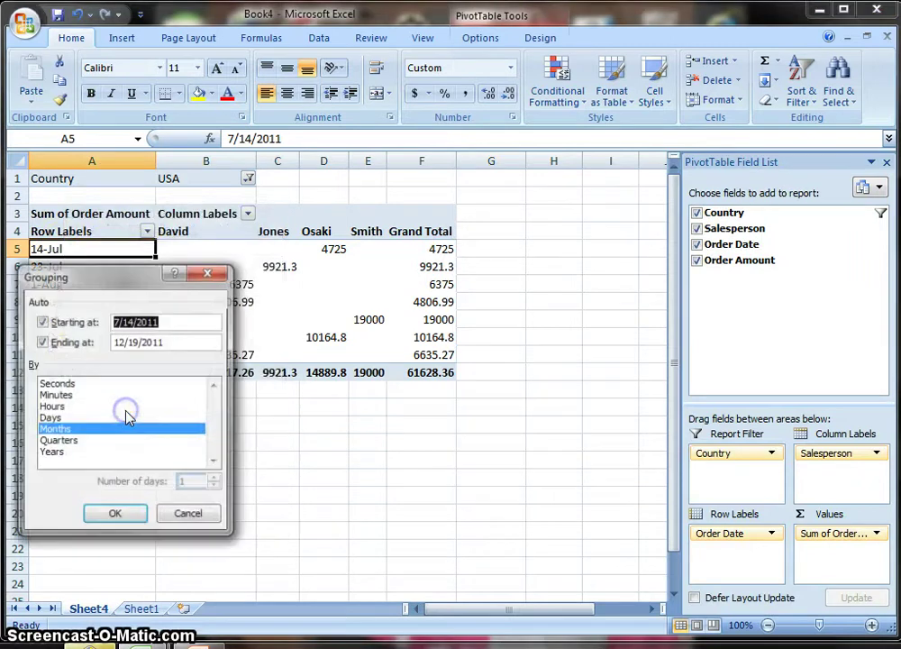
{"action": "left_click", "coordinate": [66, 443]}
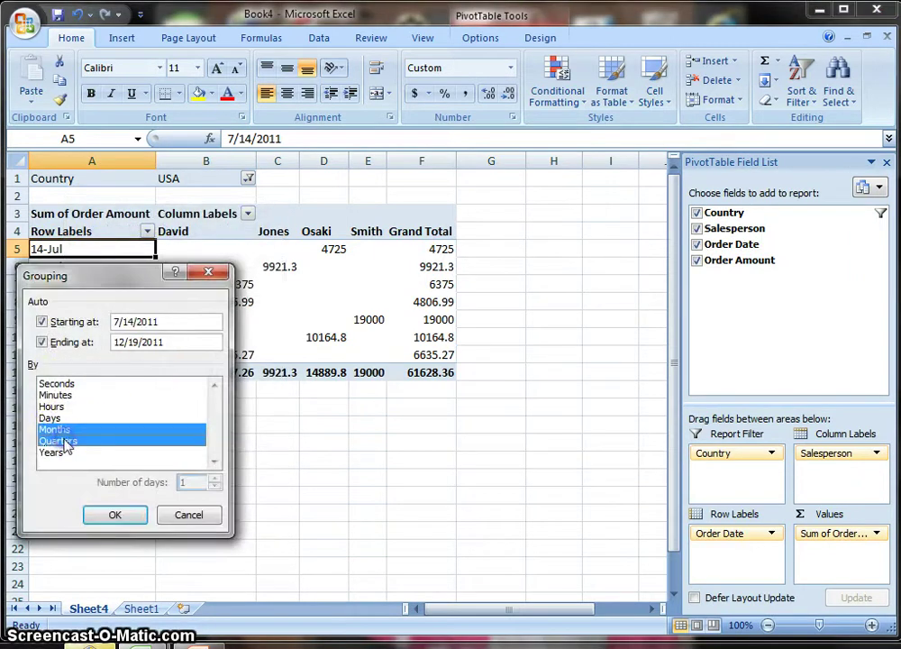
{"action": "left_click", "coordinate": [114, 515]}
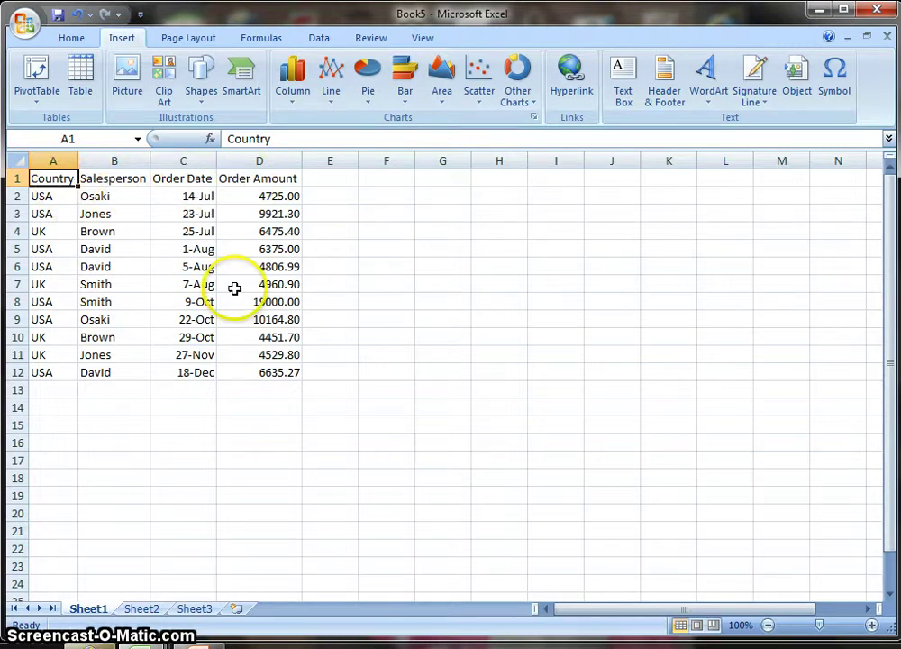
{"action": "left_click", "coordinate": [104, 236]}
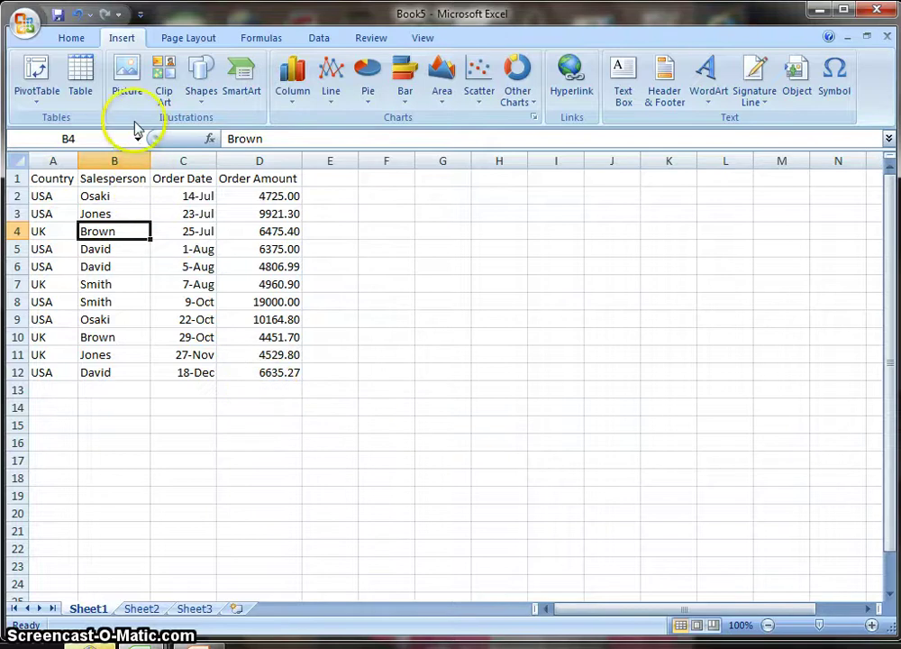
Step: Insert a PivotTable from Sheet1!$A$1:$D$12 on a new worksheet
{"action": "left_click", "coordinate": [124, 40]}
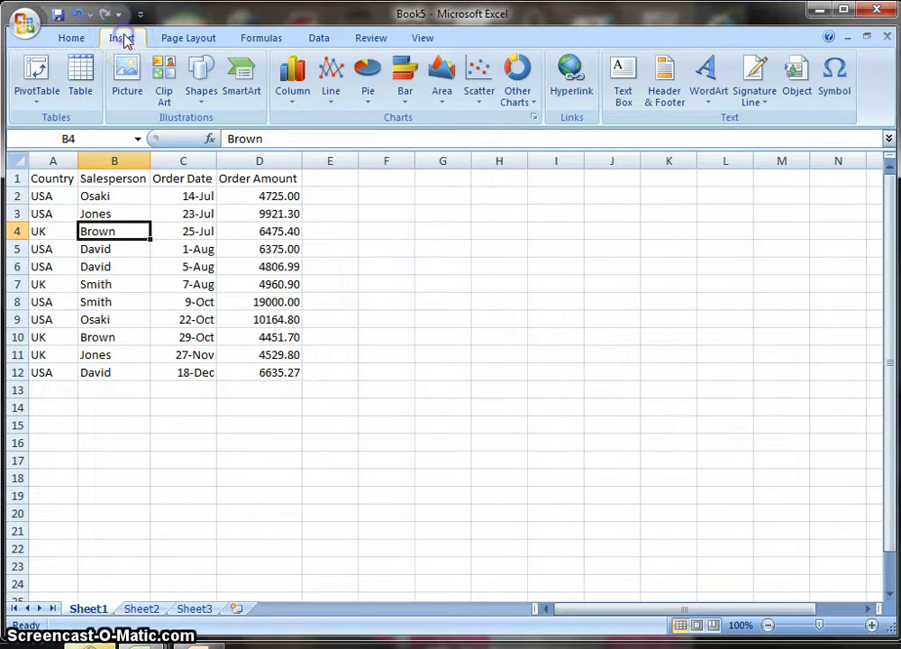
{"action": "left_click", "coordinate": [36, 67]}
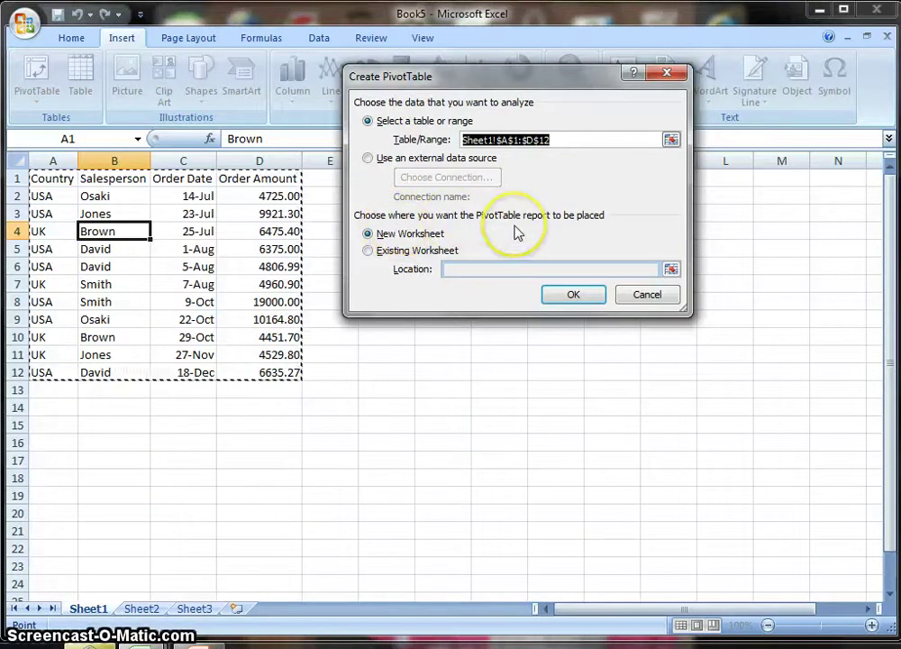
{"action": "left_click", "coordinate": [368, 249]}
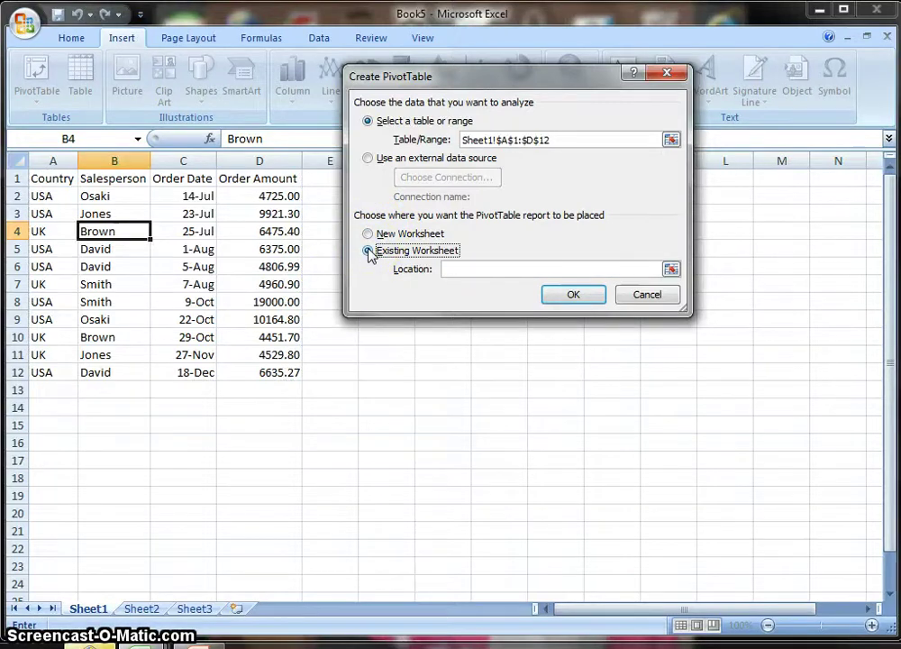
{"action": "left_click", "coordinate": [59, 423]}
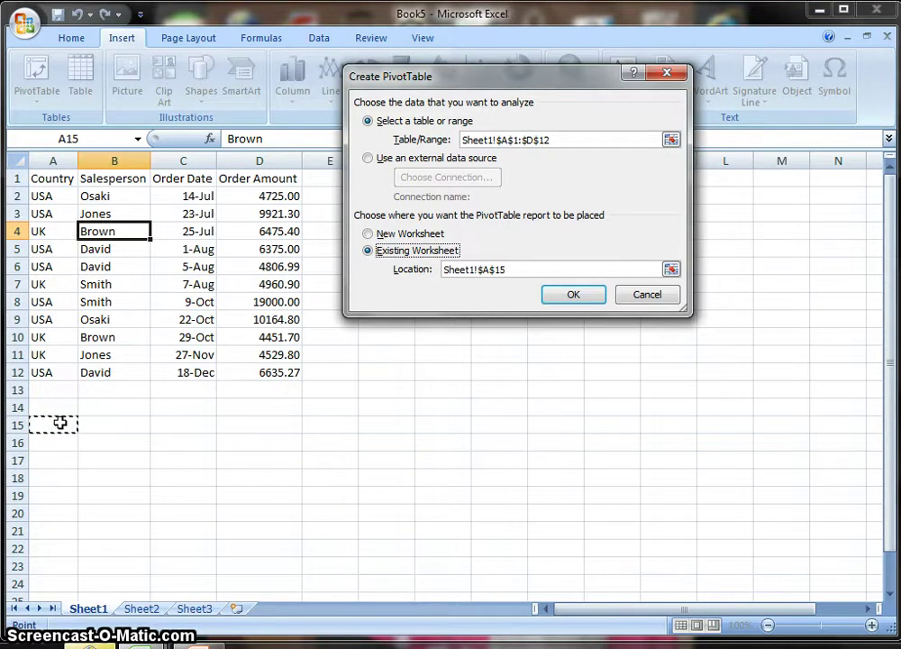
{"action": "left_click", "coordinate": [368, 234]}
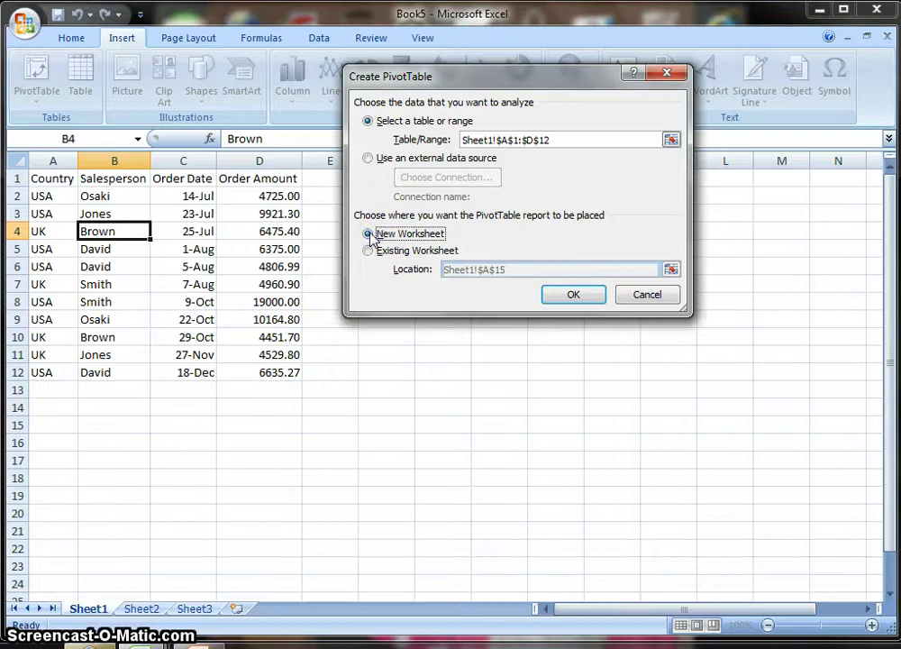
{"action": "left_click", "coordinate": [577, 296]}
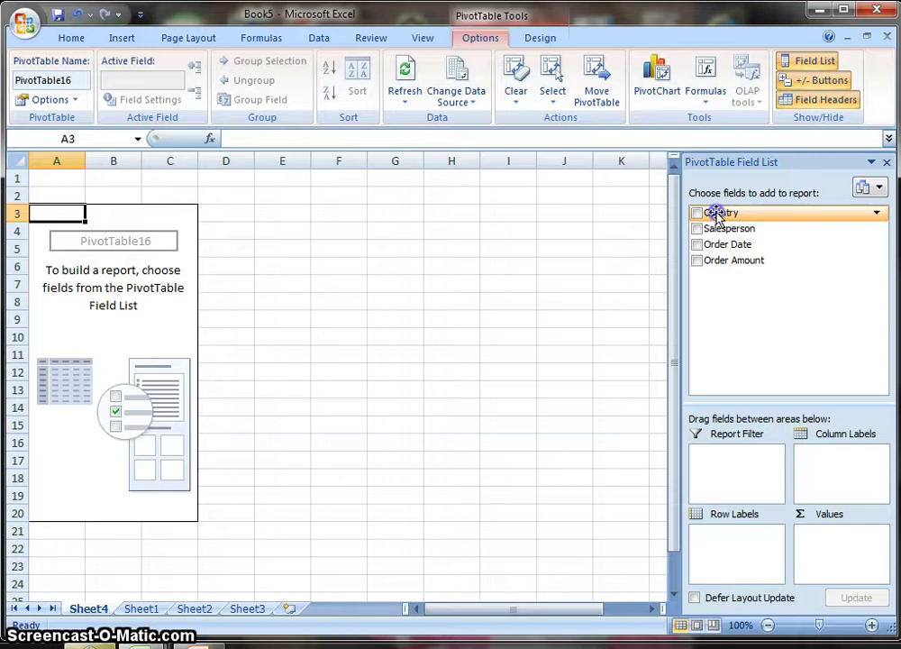
Step: Place Country in Report Filter, Salesperson in Columns, Order Date in Rows, and sum Order Amount
{"action": "left_click_drag", "start_coordinate": [717, 214], "coordinate": [739, 462]}
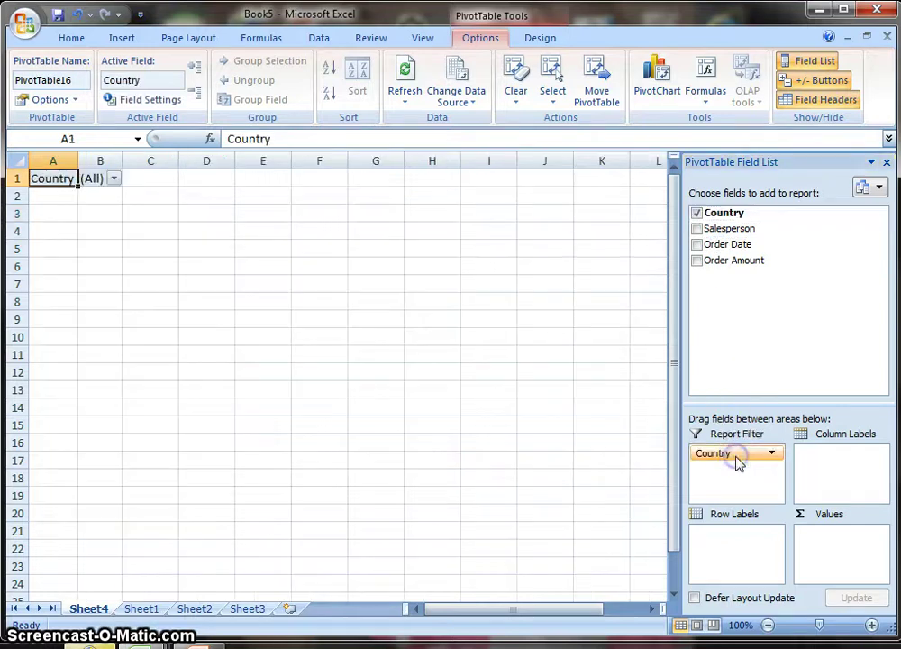
{"action": "left_click_drag", "start_coordinate": [709, 232], "coordinate": [813, 469]}
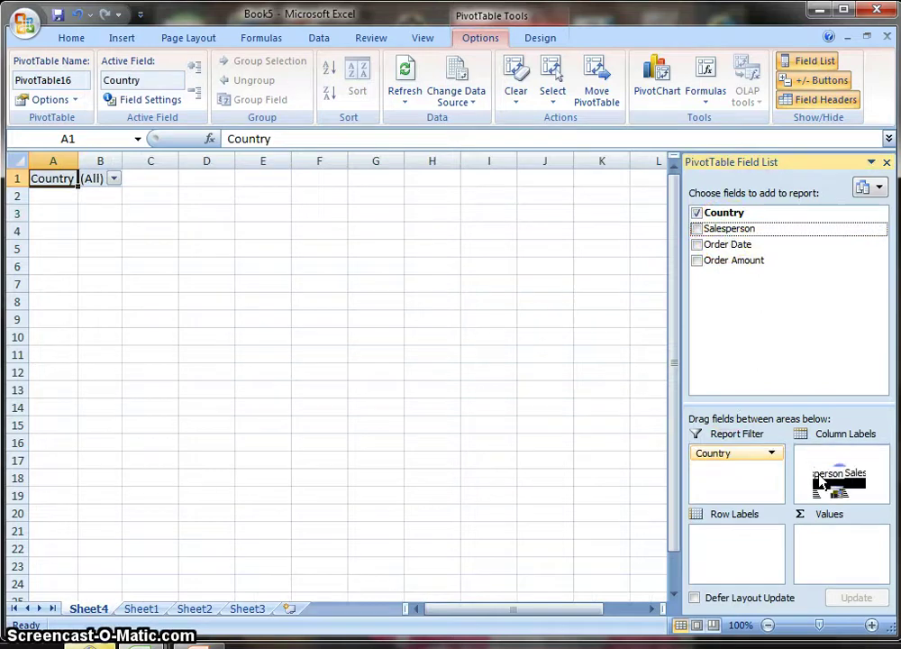
{"action": "left_click_drag", "start_coordinate": [820, 484], "coordinate": [840, 477]}
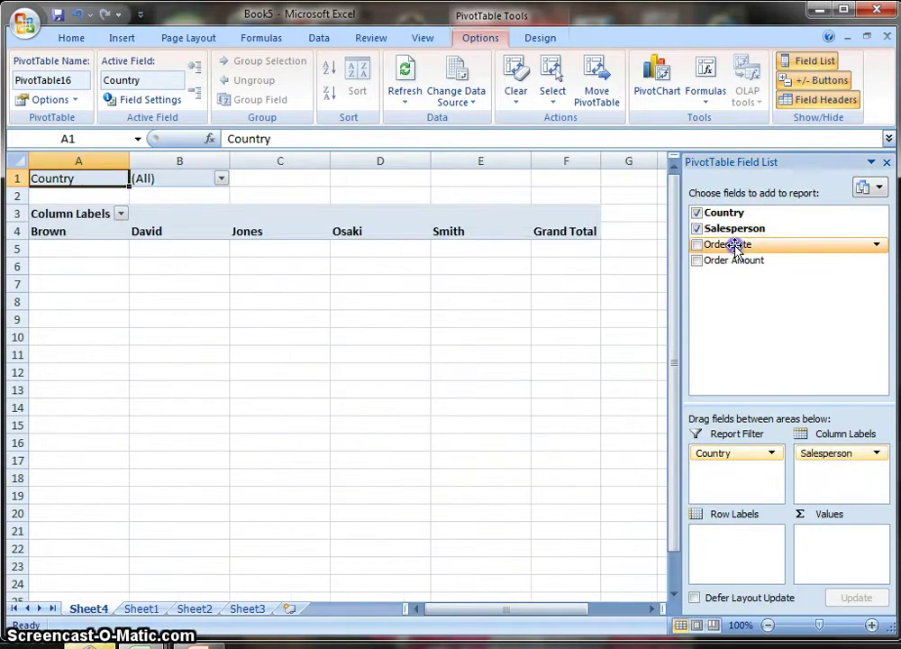
{"action": "left_click_drag", "start_coordinate": [734, 263], "coordinate": [744, 546]}
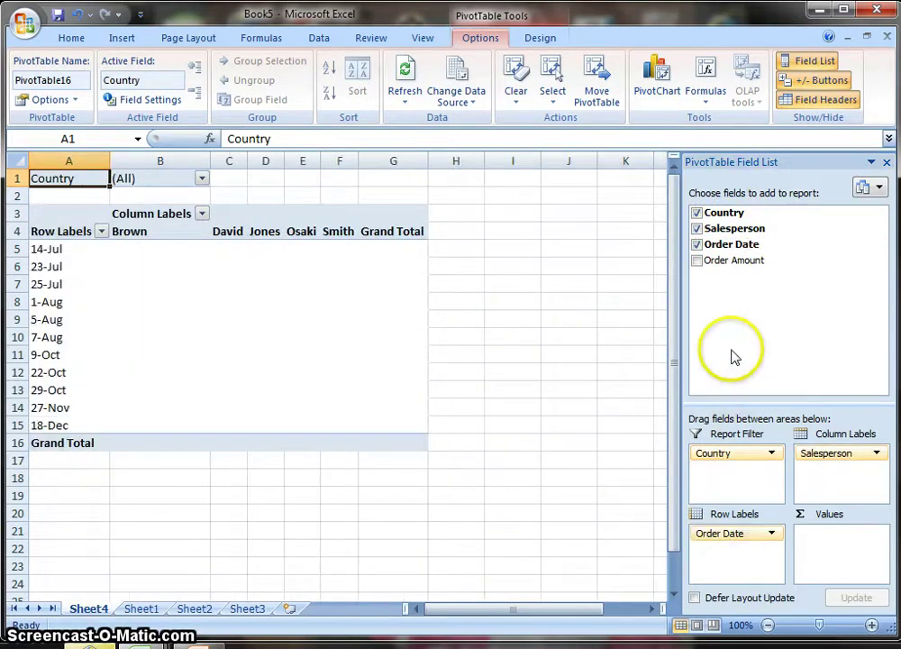
{"action": "left_click_drag", "start_coordinate": [727, 263], "coordinate": [832, 569]}
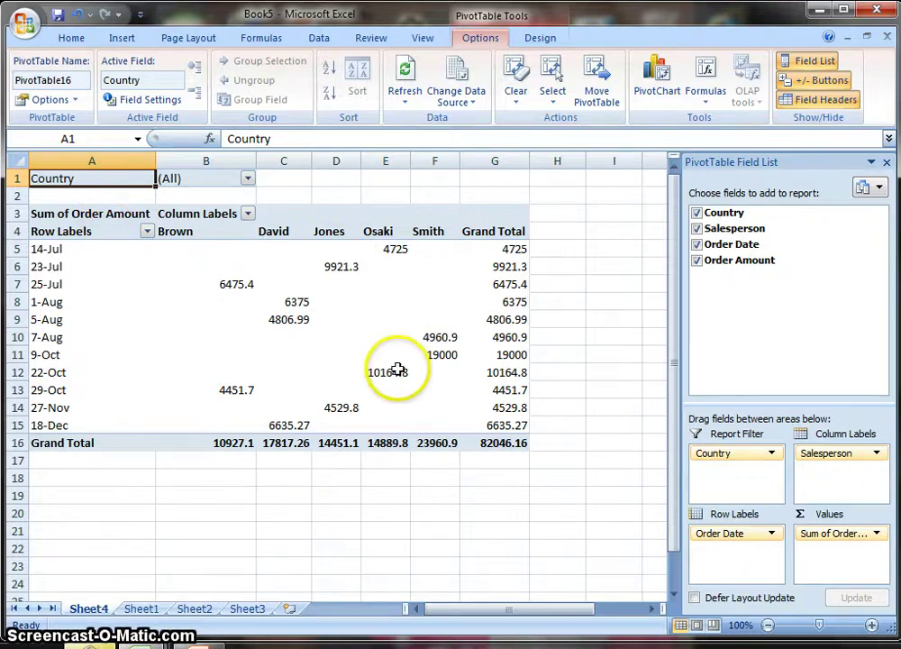
Step: Filter the PivotTable's Country field to UK, then change it to USA
{"action": "left_click", "coordinate": [248, 180]}
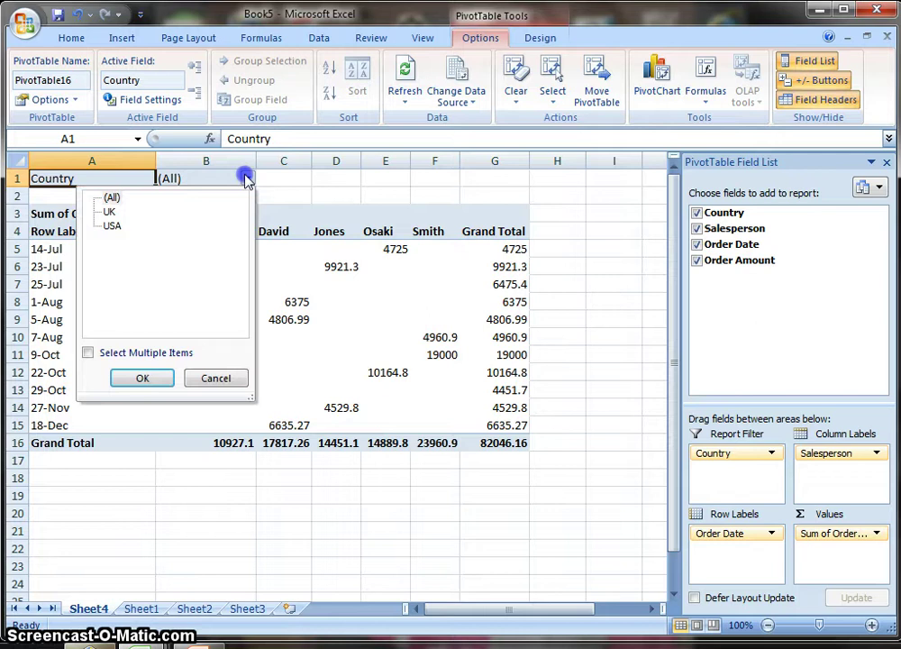
{"action": "left_click", "coordinate": [109, 211]}
{"action": "left_click", "coordinate": [133, 375]}
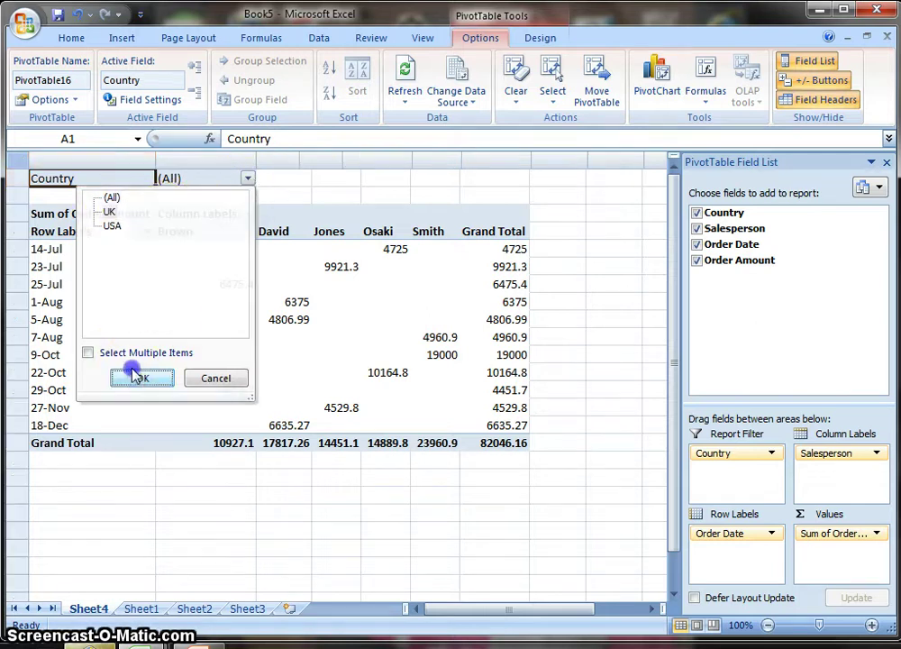
{"action": "left_click", "coordinate": [240, 180]}
{"action": "left_click", "coordinate": [249, 180]}
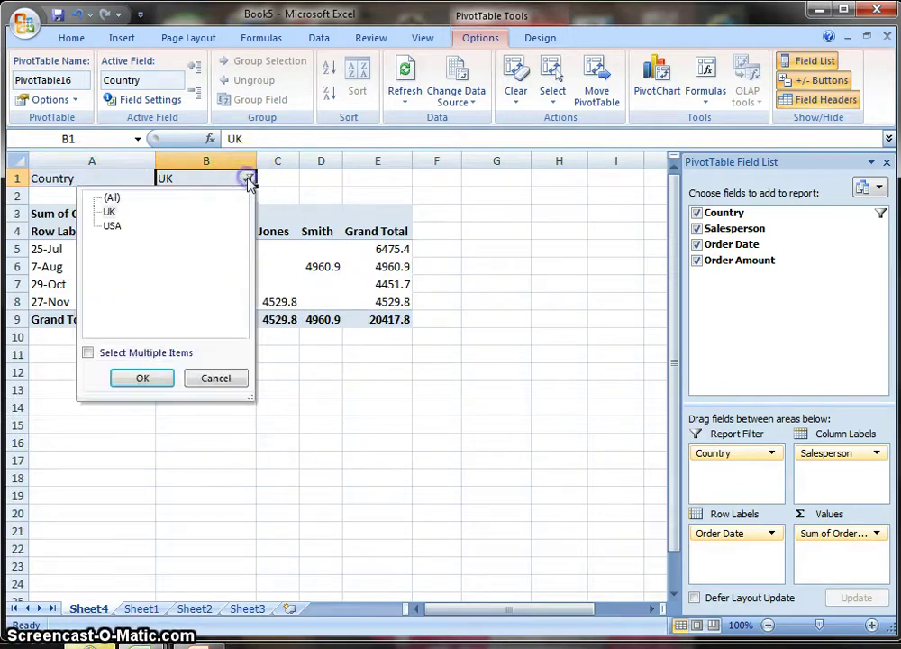
{"action": "left_click", "coordinate": [109, 226]}
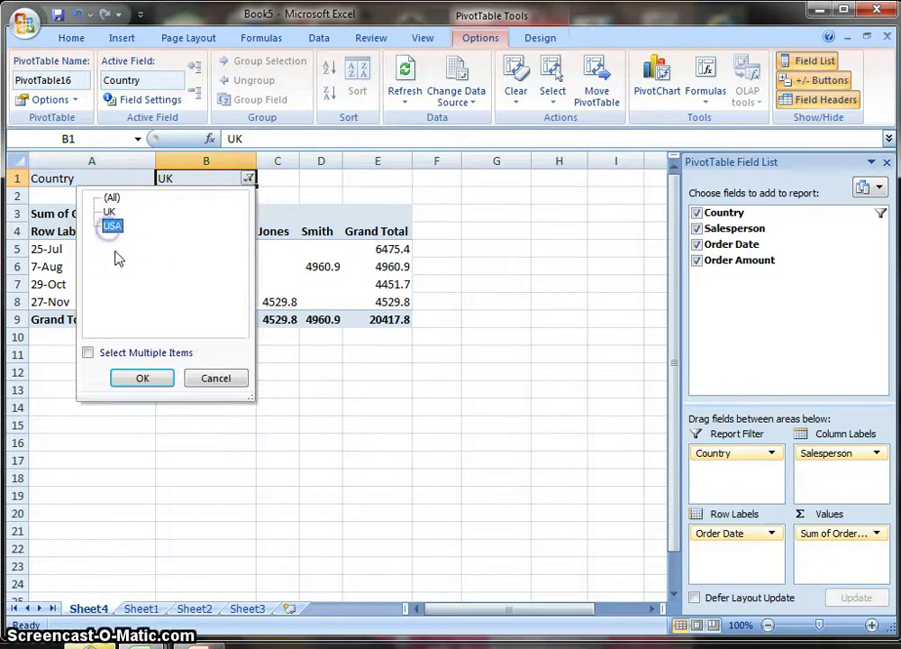
{"action": "left_click", "coordinate": [142, 378]}
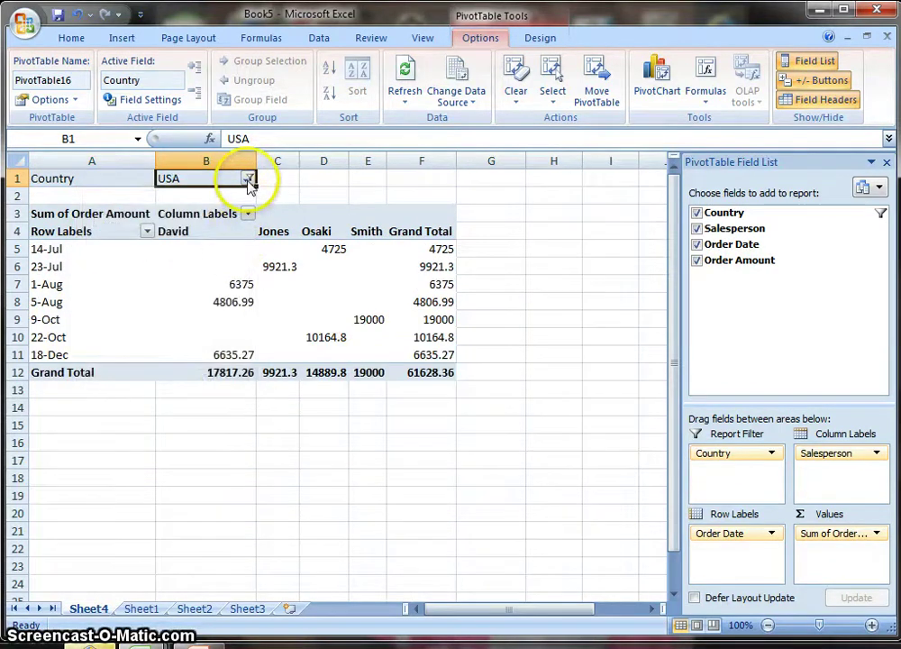
Step: Reset the Country filter to (All) to show every country
{"action": "left_click", "coordinate": [249, 177]}
{"action": "left_click", "coordinate": [110, 197]}
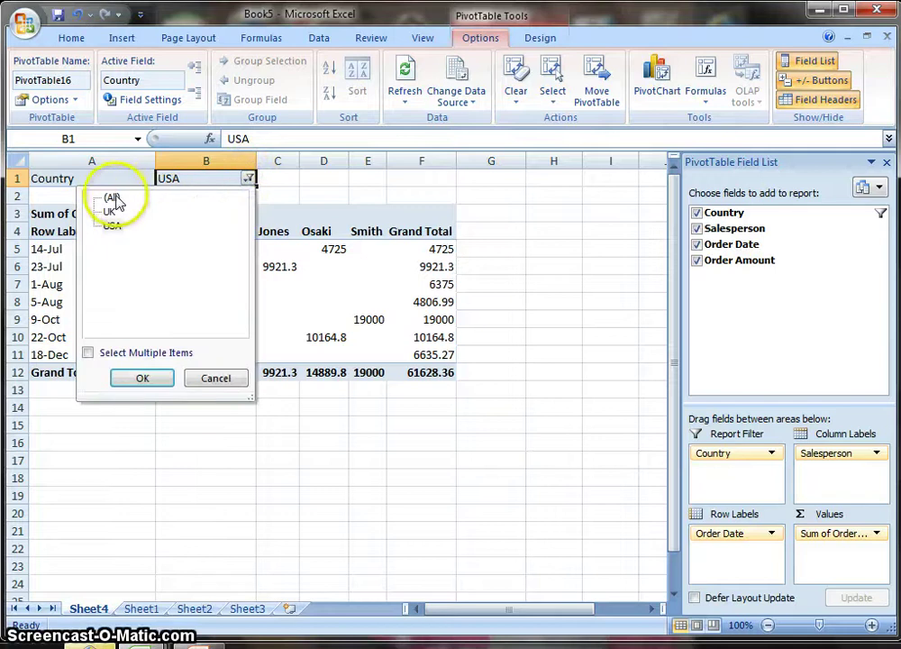
{"action": "left_click", "coordinate": [135, 376]}
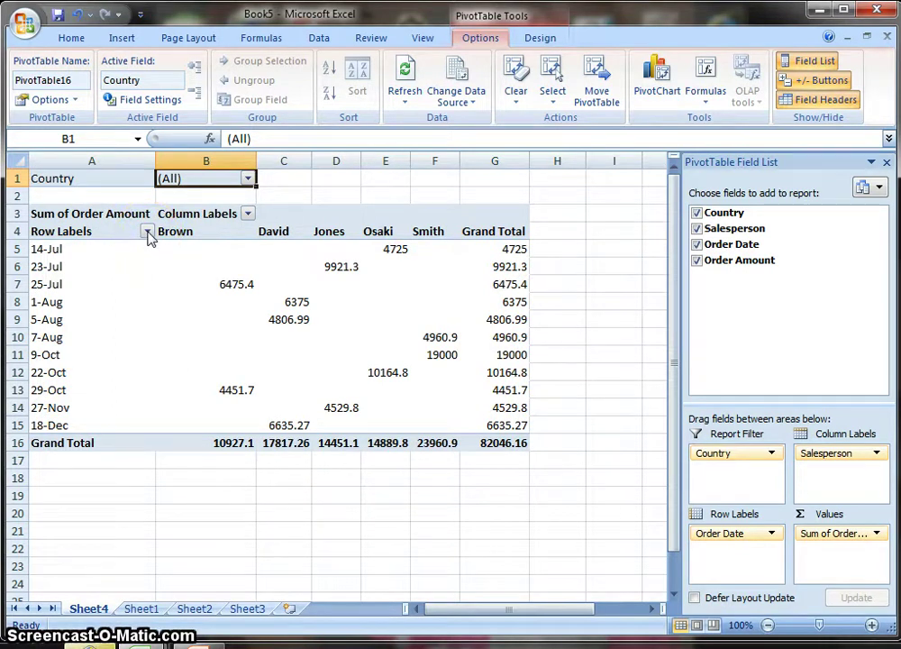
{"action": "left_click", "coordinate": [147, 233]}
{"action": "left_click", "coordinate": [95, 287]}
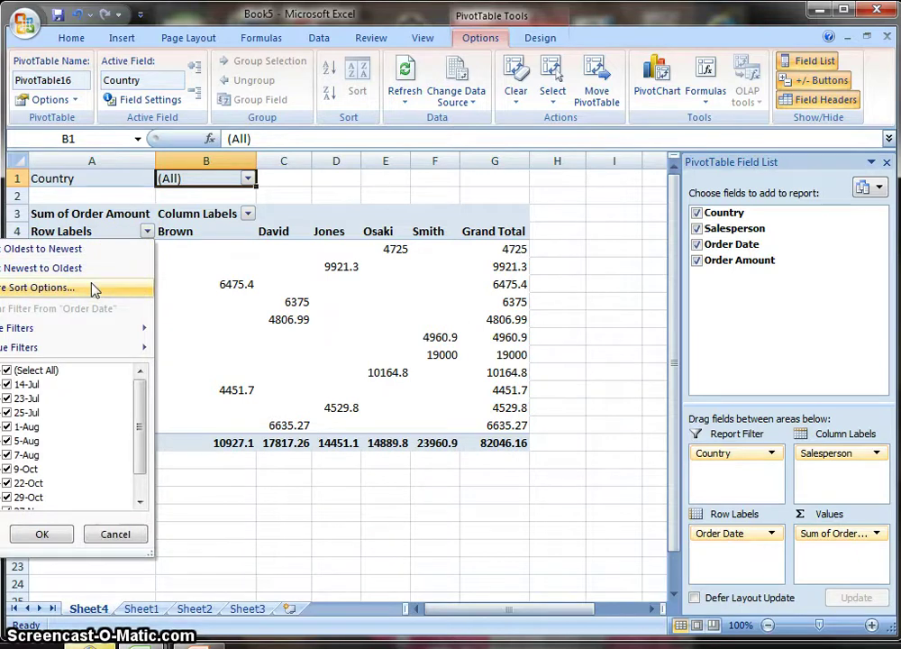
{"action": "left_click", "coordinate": [95, 328]}
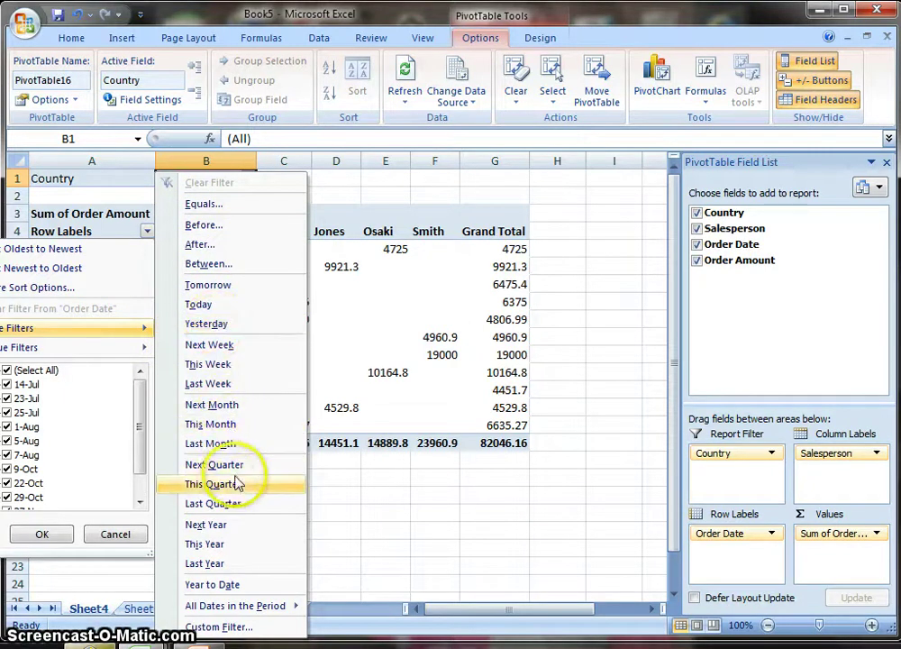
{"action": "mouse_move", "coordinate": [80, 349]}
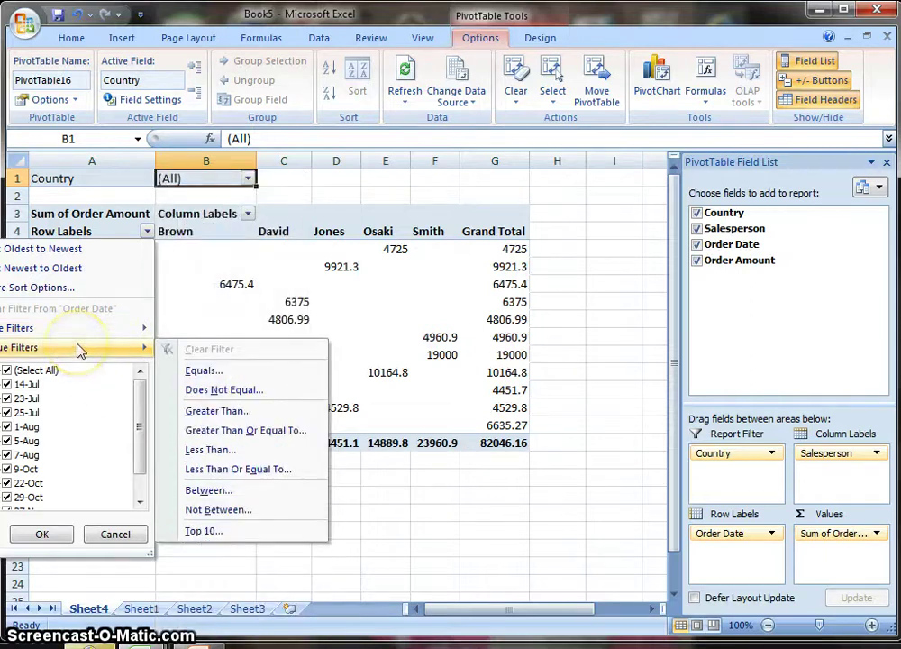
{"action": "left_click", "coordinate": [212, 411]}
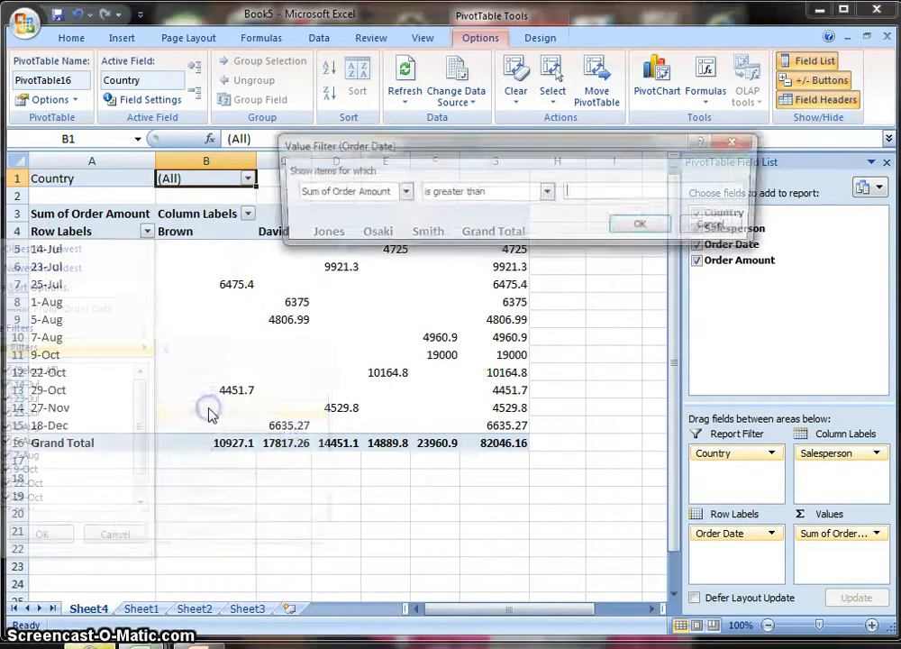
{"action": "left_click", "coordinate": [581, 188]}
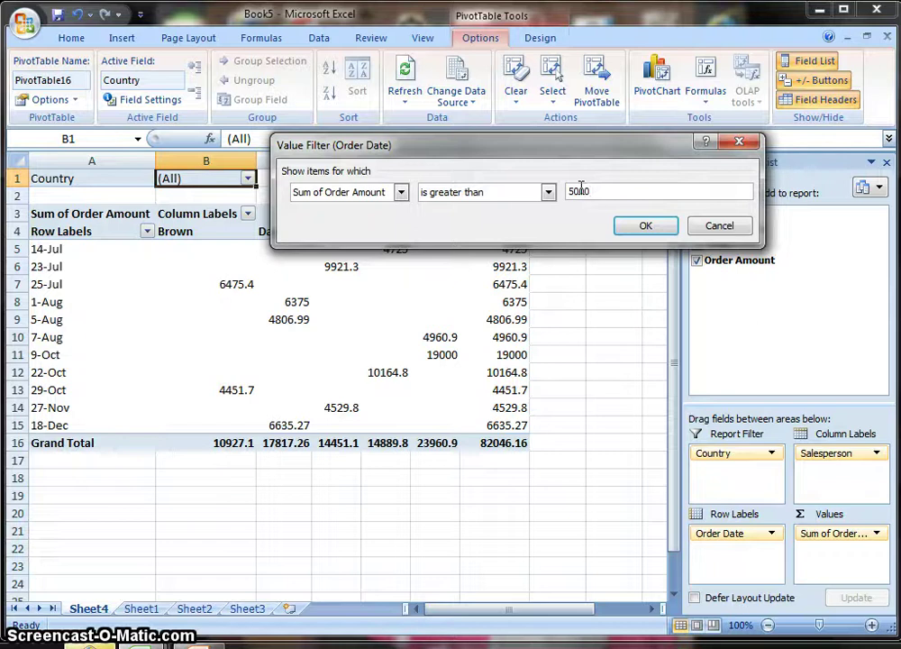
{"action": "key", "text": "Return"}
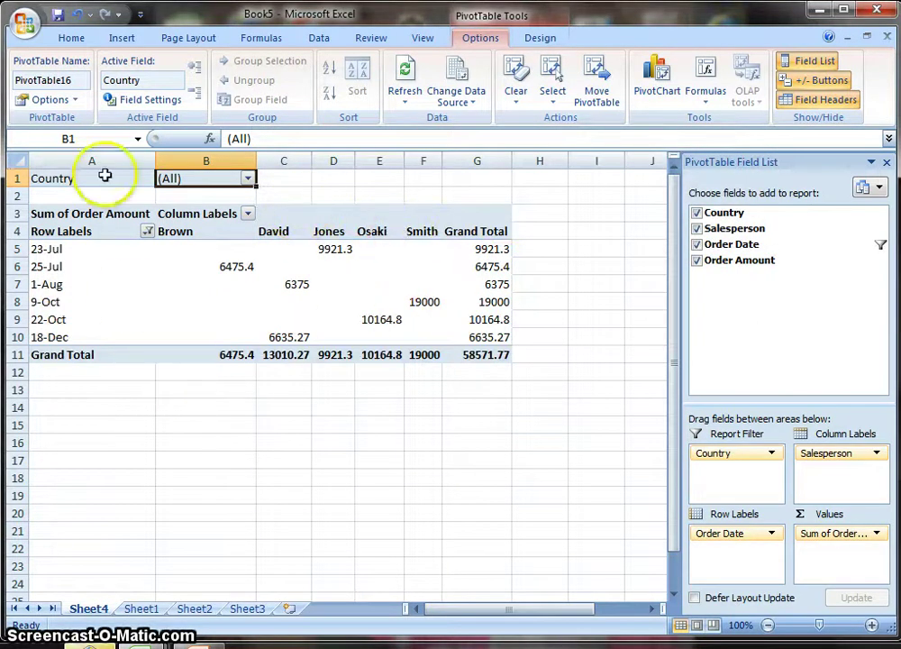
{"action": "left_click", "coordinate": [78, 14]}
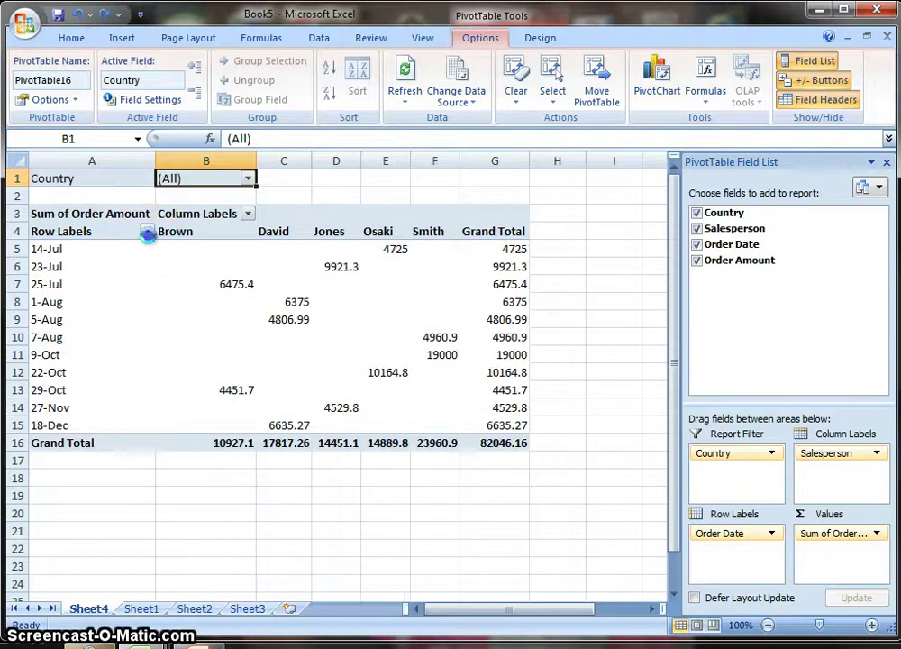
Step: Sort the order date rows descending by Sum of Order Amount
{"action": "left_click", "coordinate": [147, 234]}
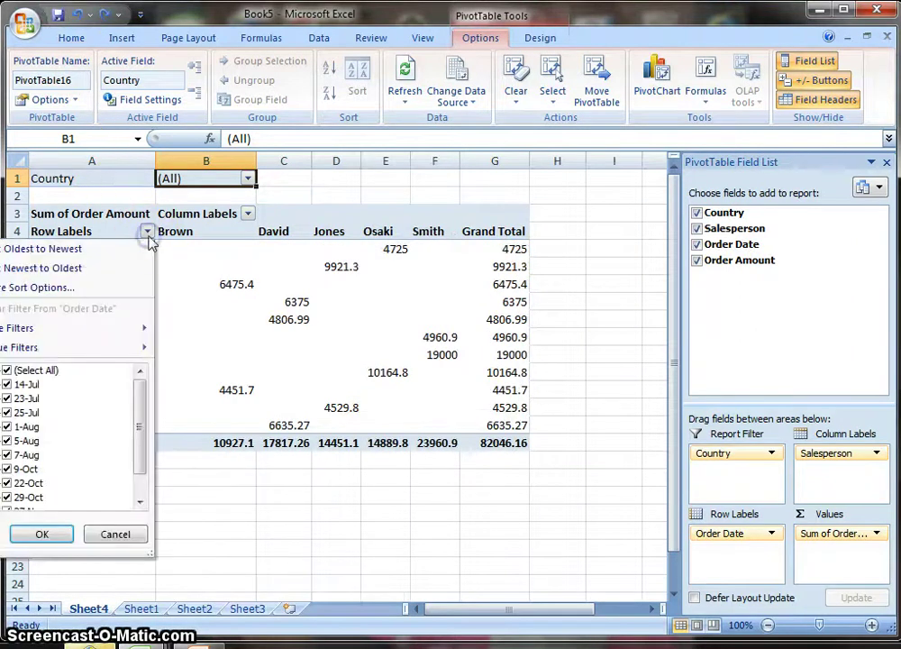
{"action": "left_click", "coordinate": [105, 290]}
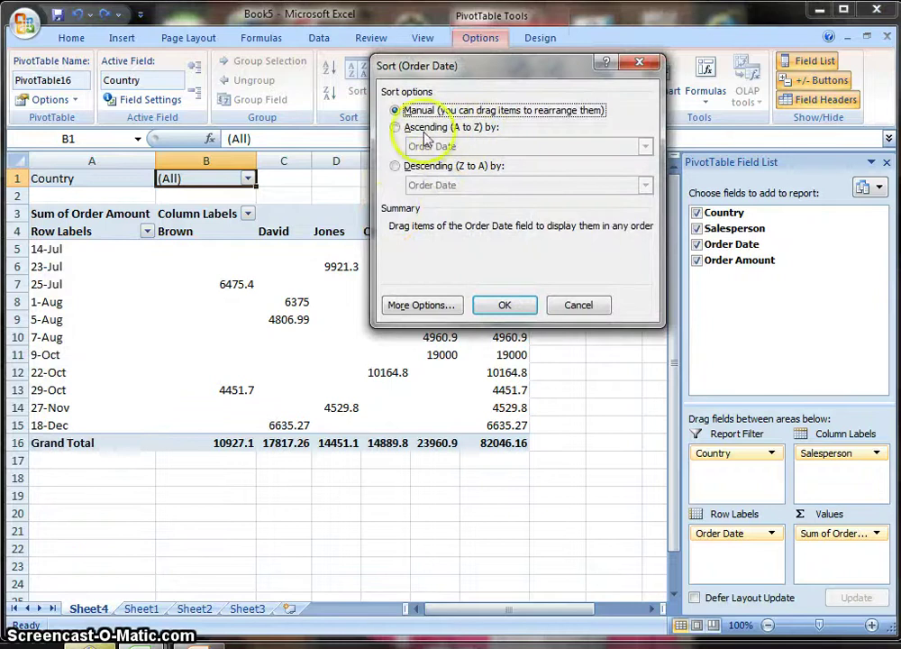
{"action": "left_click", "coordinate": [395, 165]}
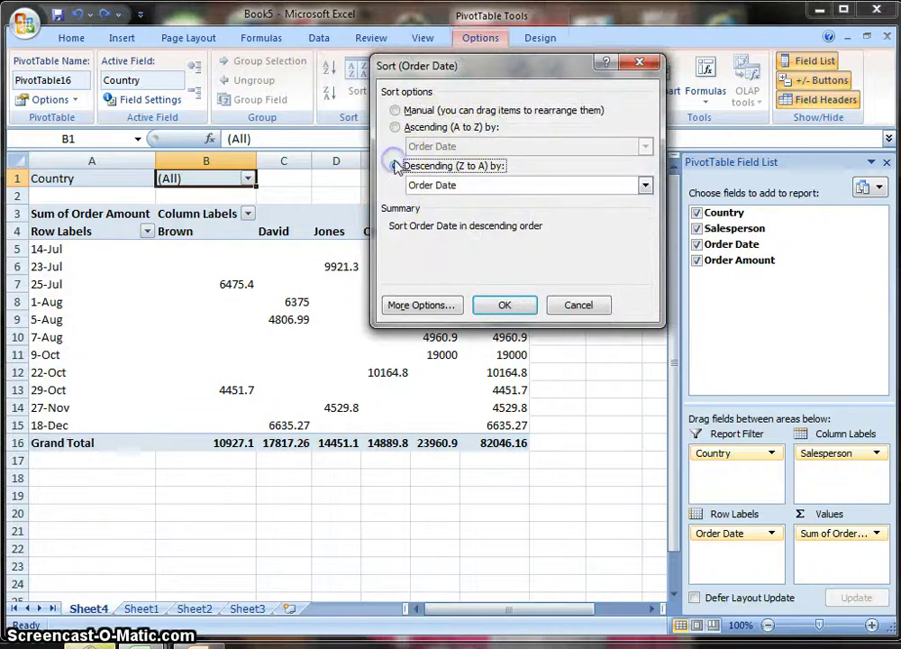
{"action": "left_click", "coordinate": [646, 185]}
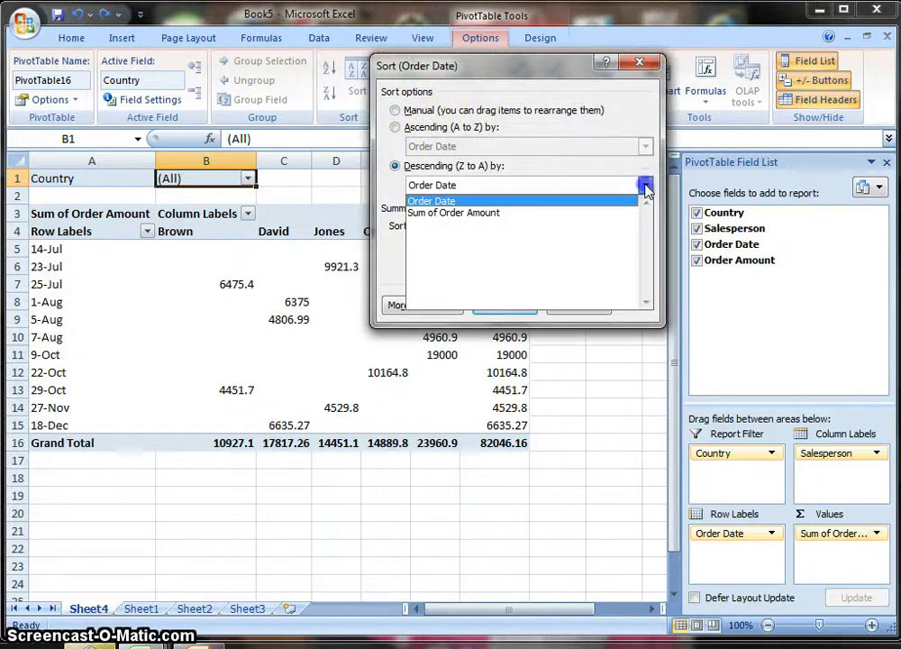
{"action": "left_click", "coordinate": [553, 212]}
{"action": "left_click", "coordinate": [519, 302]}
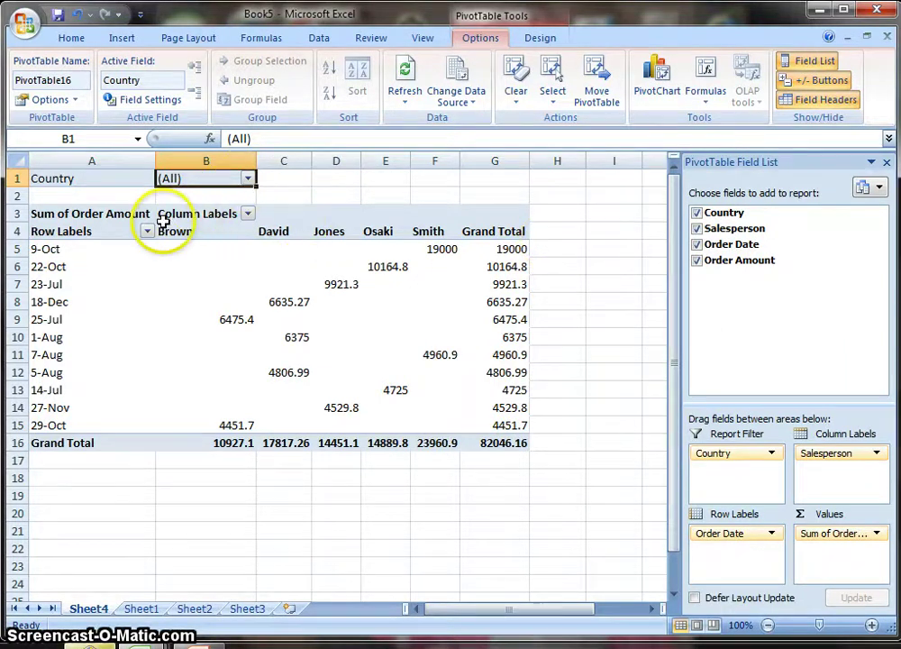
Step: Undo the sort, then group the order dates by Months and Quarters
{"action": "left_click", "coordinate": [78, 14]}
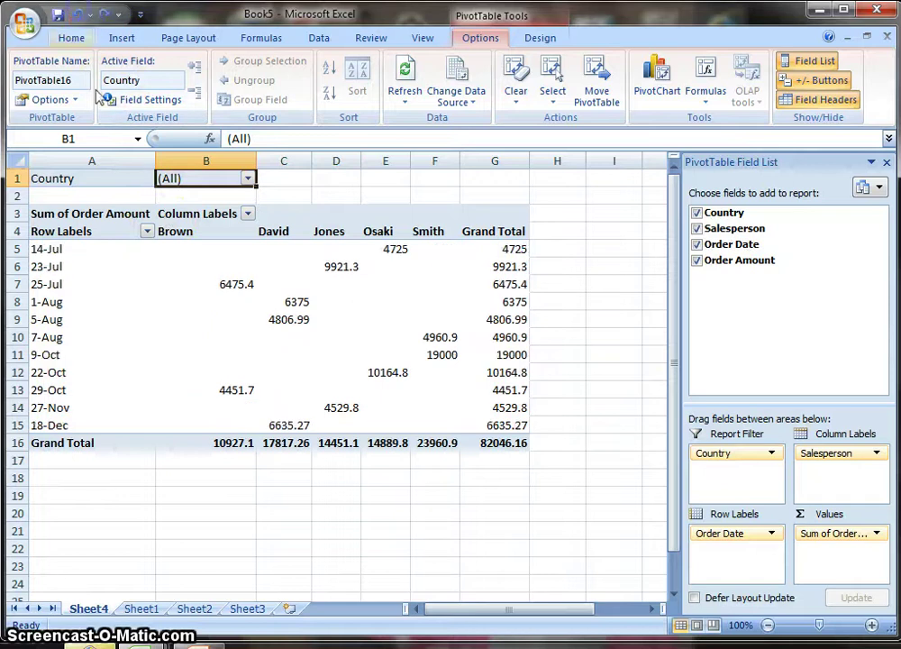
{"action": "left_click", "coordinate": [55, 250]}
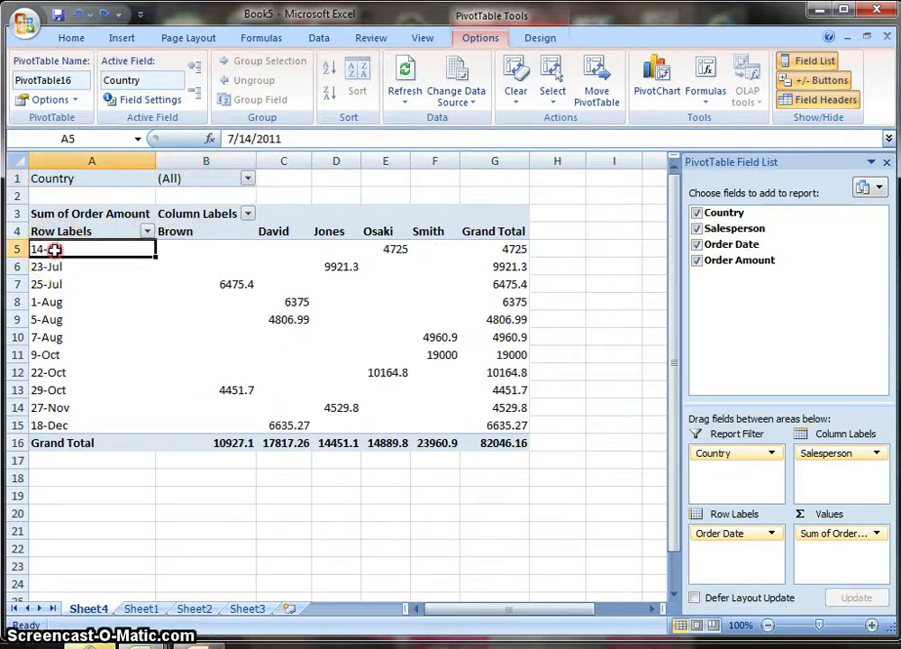
{"action": "right_click", "coordinate": [57, 254]}
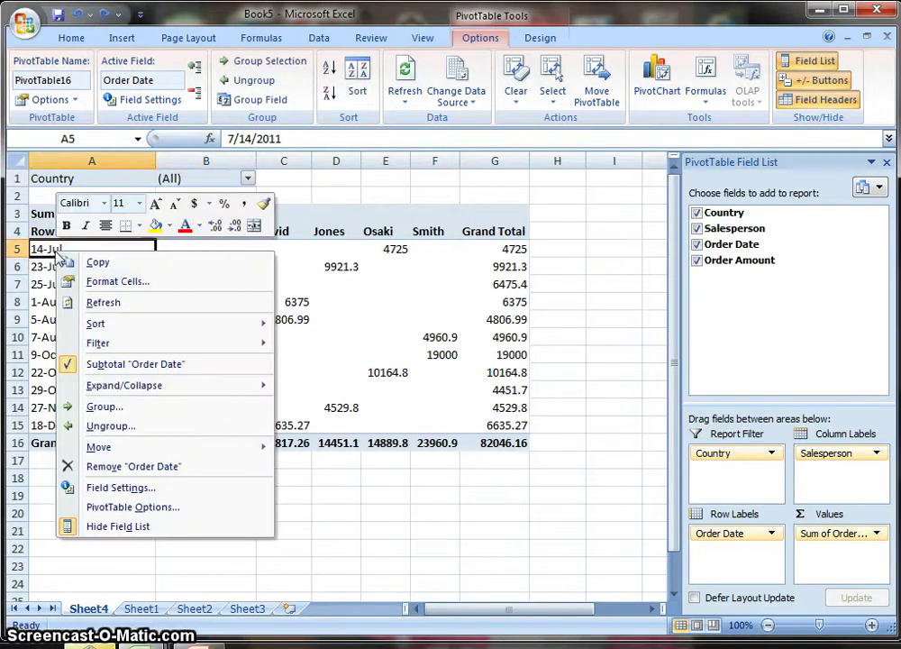
{"action": "left_click", "coordinate": [102, 407]}
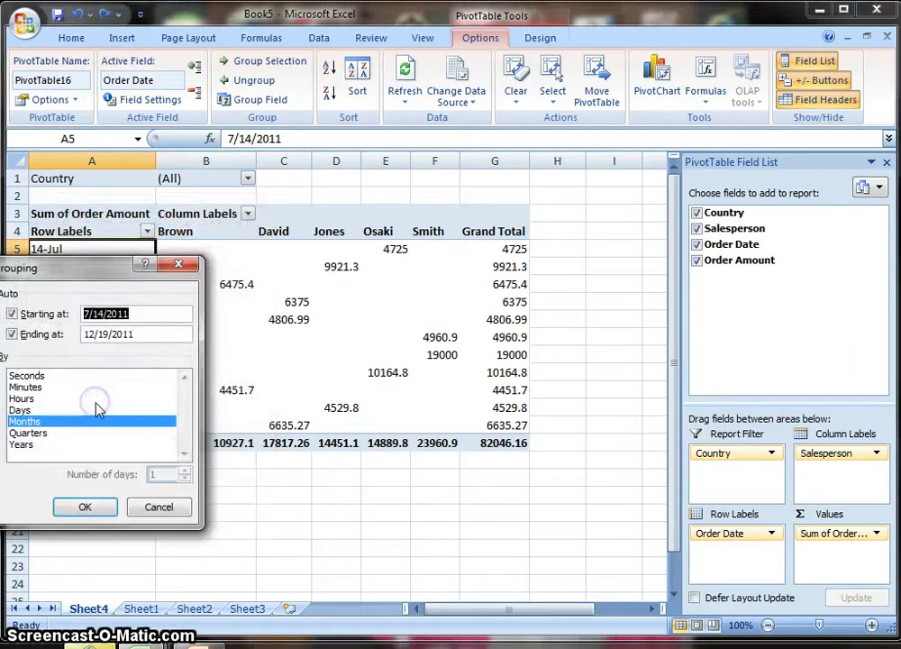
{"action": "left_click", "coordinate": [30, 433]}
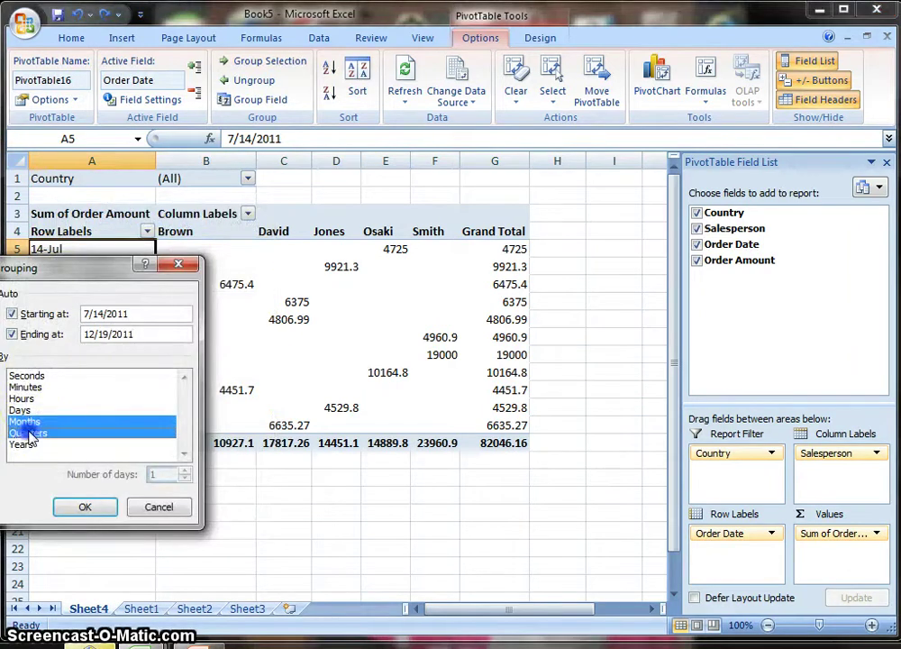
{"action": "left_click", "coordinate": [82, 505]}
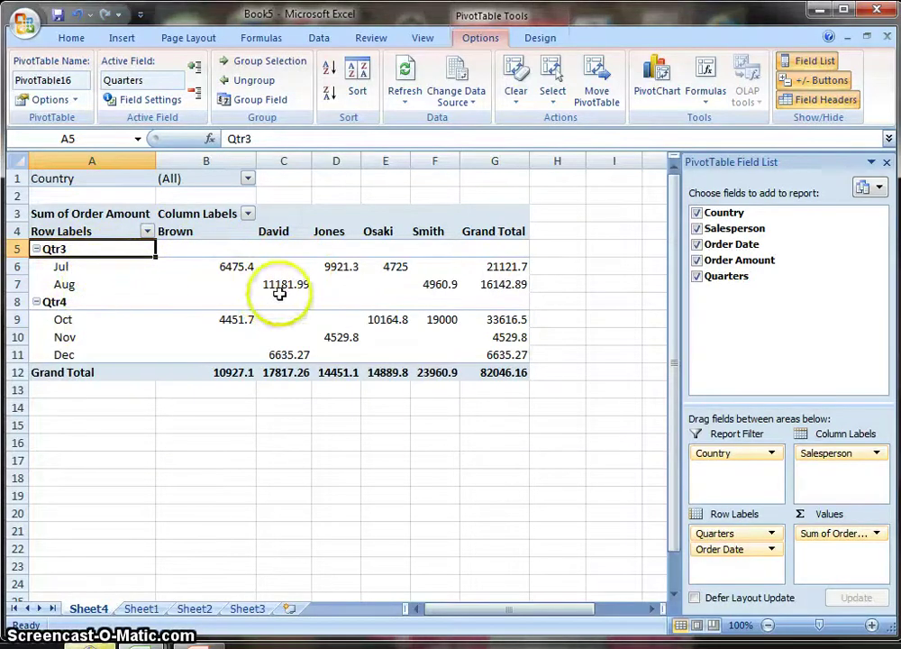
{"action": "mouse_move", "coordinate": [494, 375]}
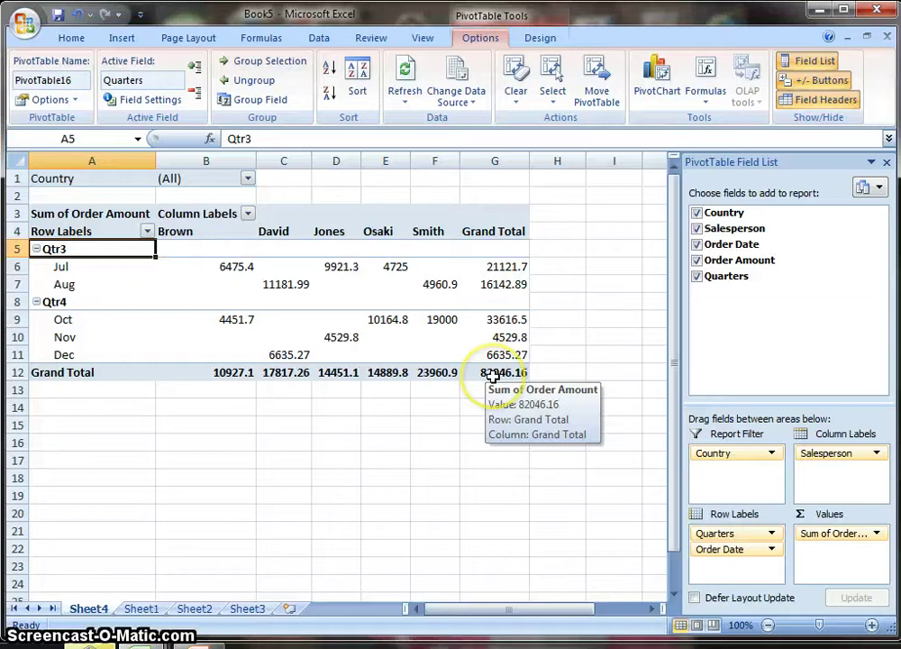